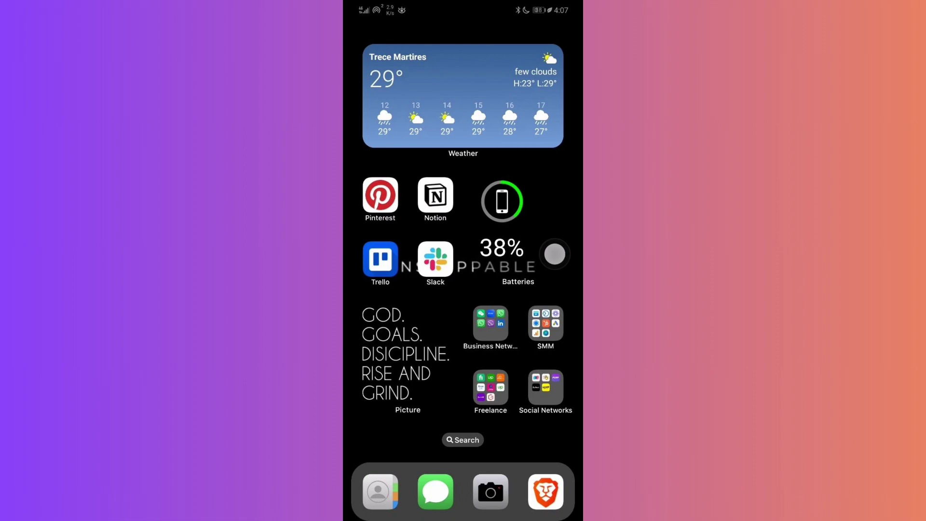
Launch WeChat from the Business Network folder to reach the mobile-number login screen
click(491, 323)
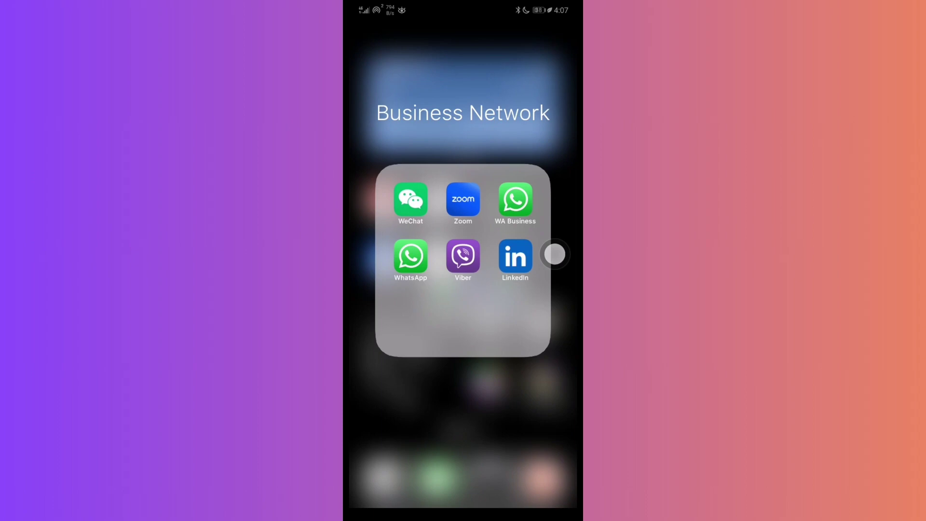
click(407, 196)
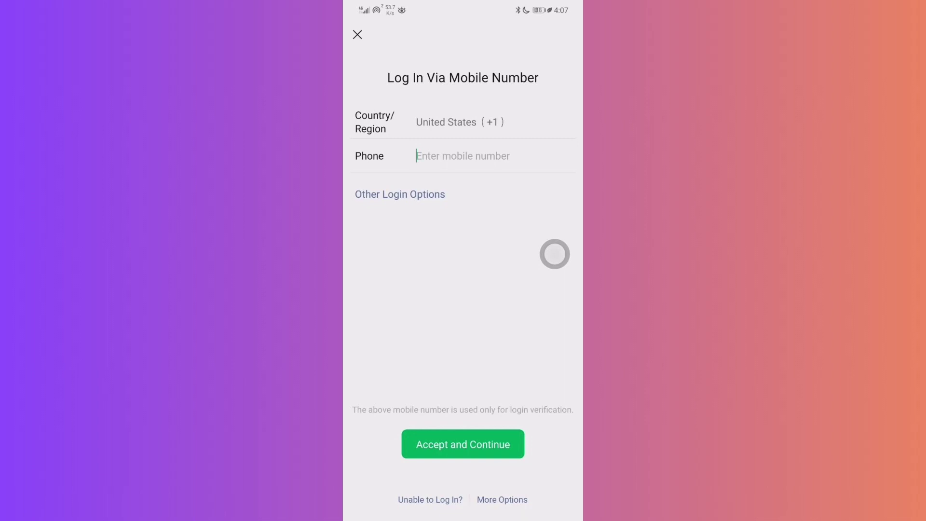
Open More Options on the login screen to reach the Help Center feedback form
click(503, 499)
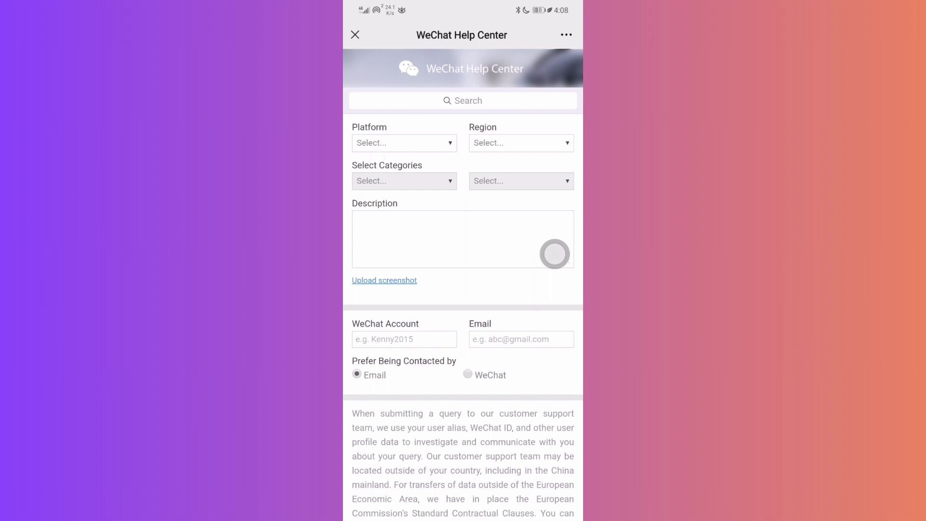
Choose Android as platform, Philippines as region, and 'Unable to log in' as category
click(371, 146)
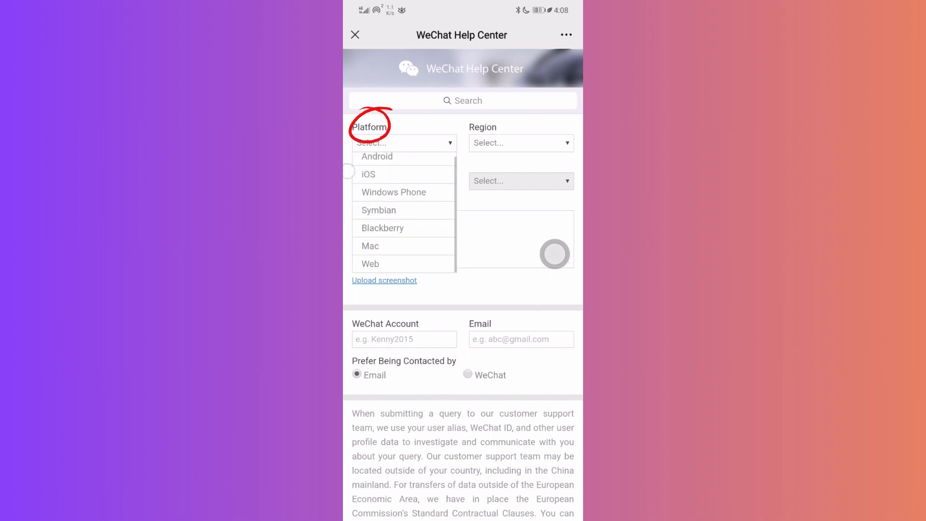
click(367, 162)
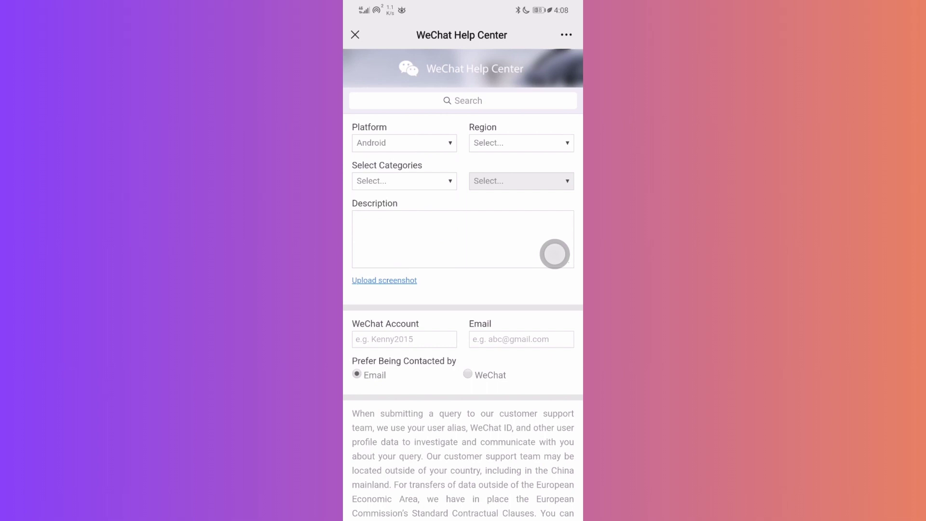
click(529, 141)
scroll(521, 217, down, 10)
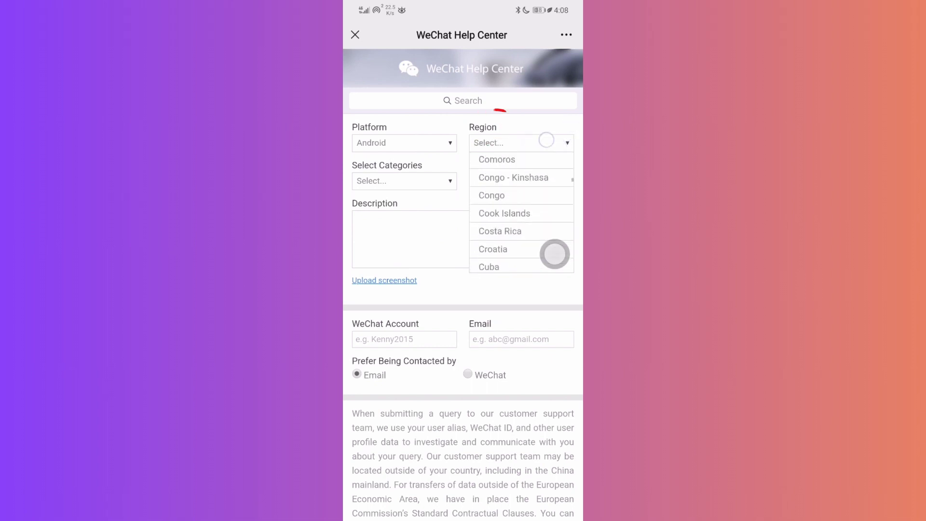
scroll(555, 254, down, 10)
scroll(555, 254, down, 5)
scroll(555, 253, up, 5)
scroll(555, 254, up, 2)
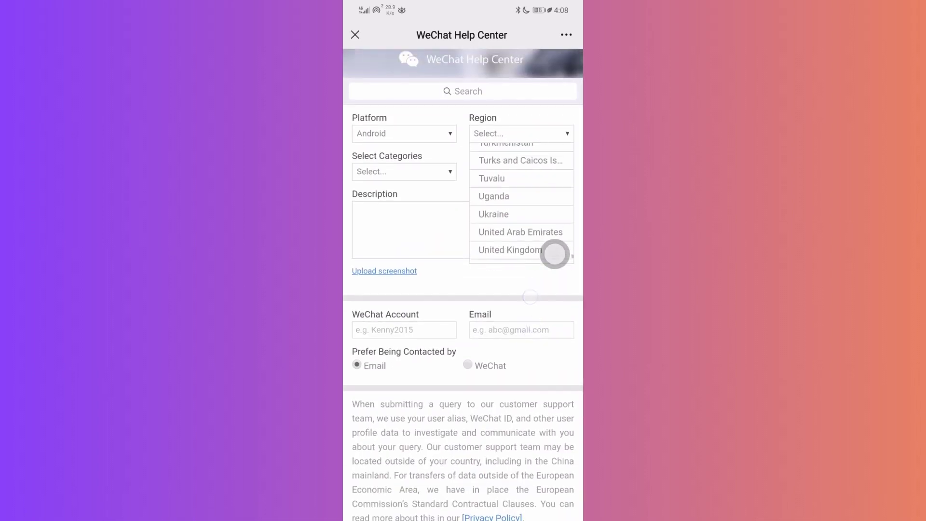
scroll(555, 253, up, 2)
scroll(556, 254, up, 3)
scroll(555, 254, up, 3)
scroll(556, 254, up, 3)
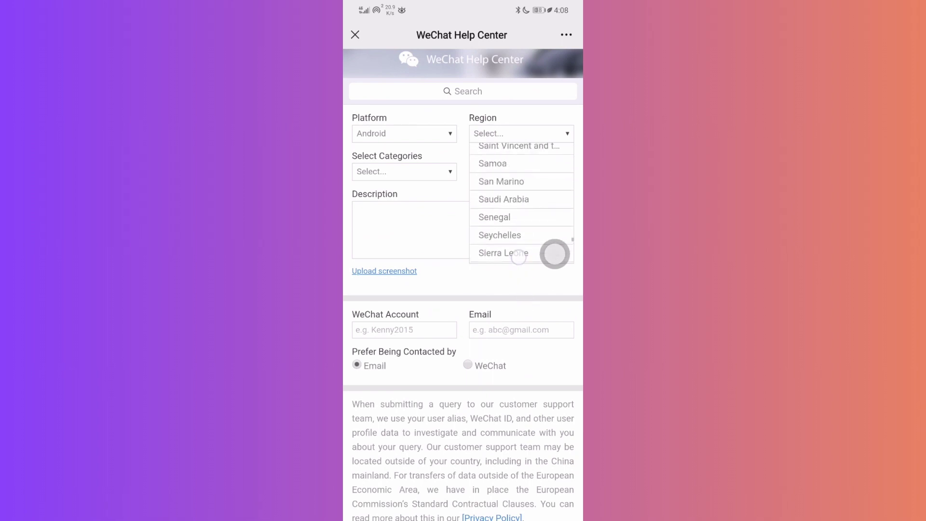
scroll(518, 246, up, 3)
scroll(518, 246, up, 5)
scroll(518, 246, up, 2)
click(529, 199)
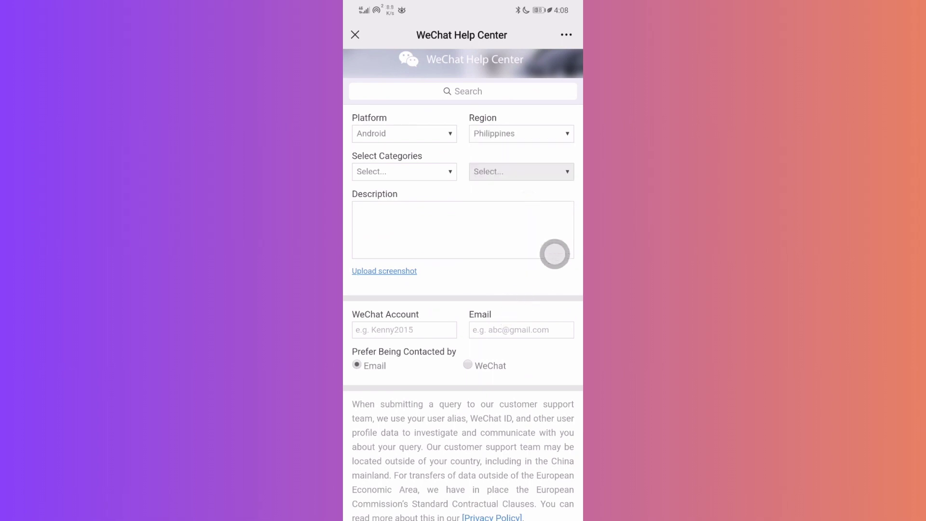
click(403, 172)
click(438, 191)
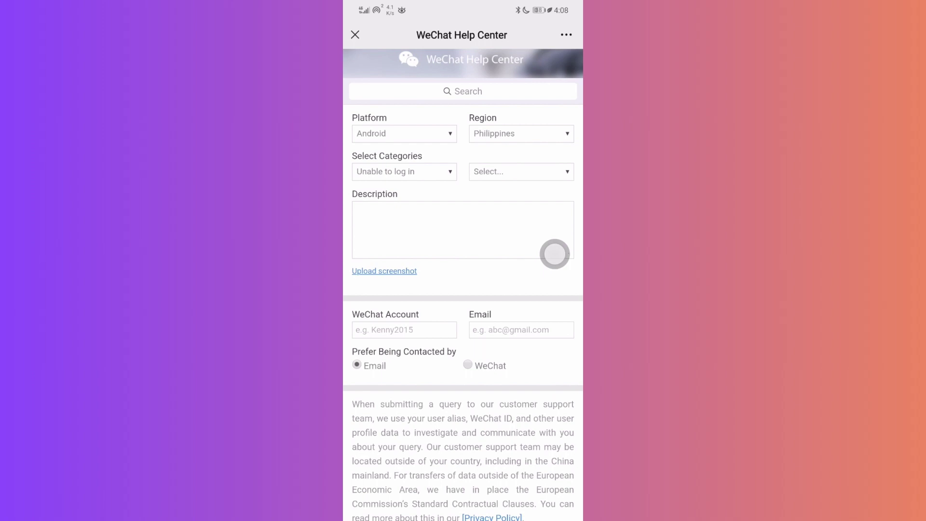
Enter 'Cant scan QR code' as the problem description and dismiss the keyboard
click(521, 172)
click(554, 254)
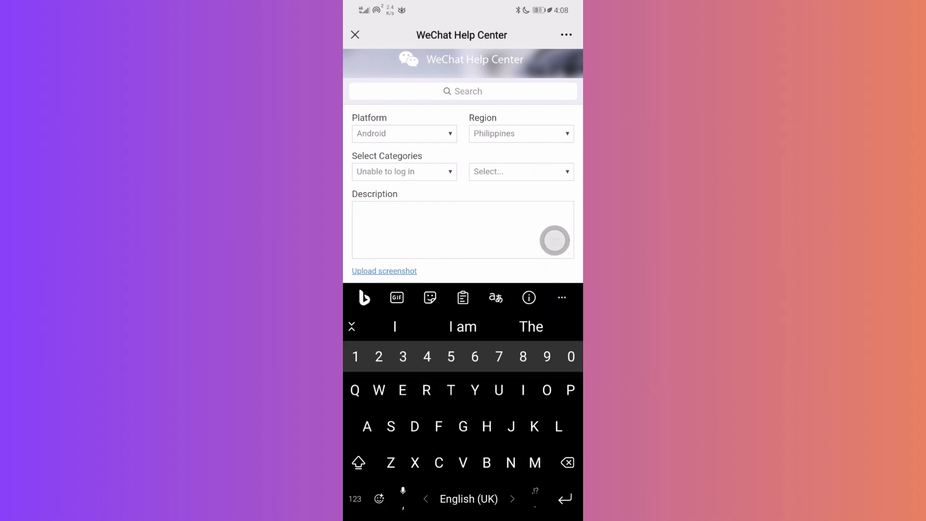
text(C)
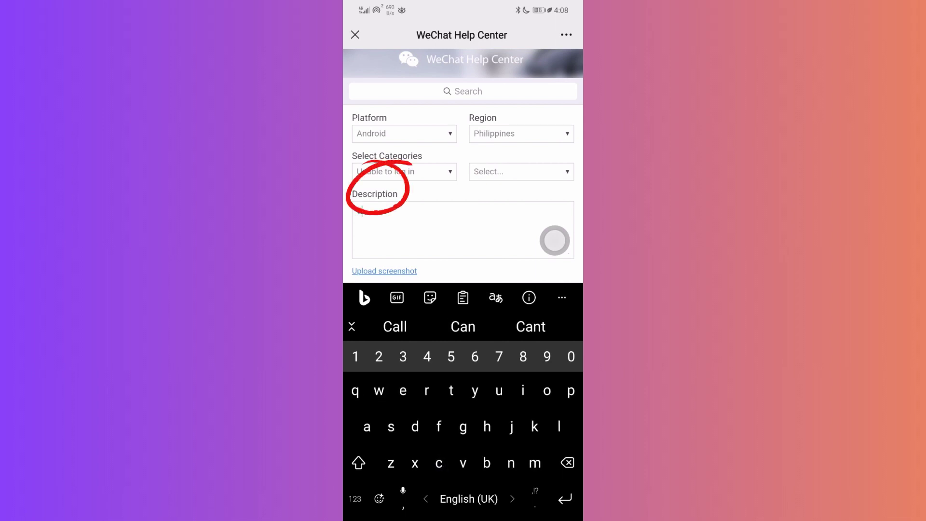
text(ant )
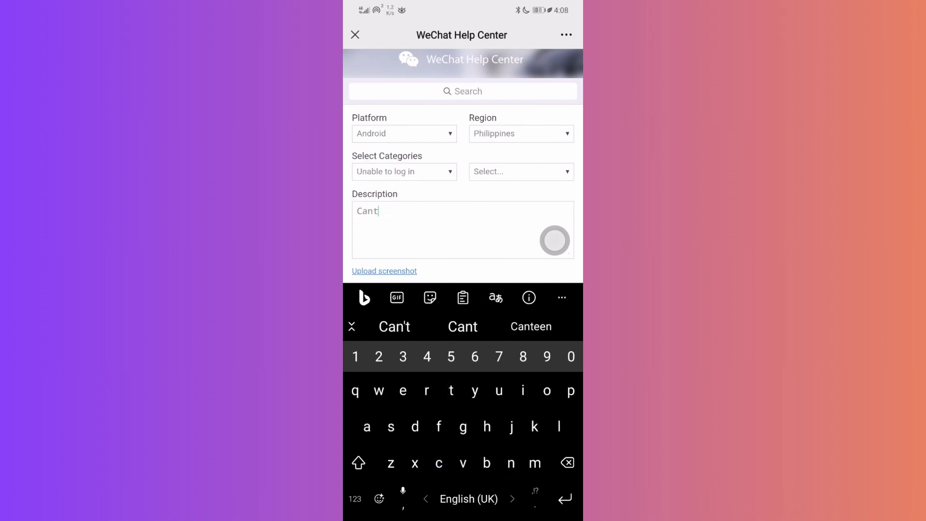
text(sca)
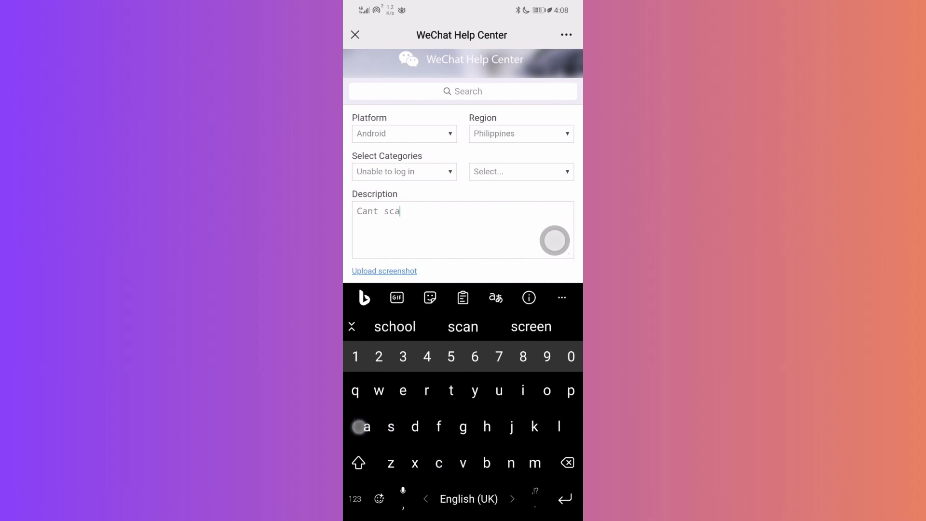
text(n )
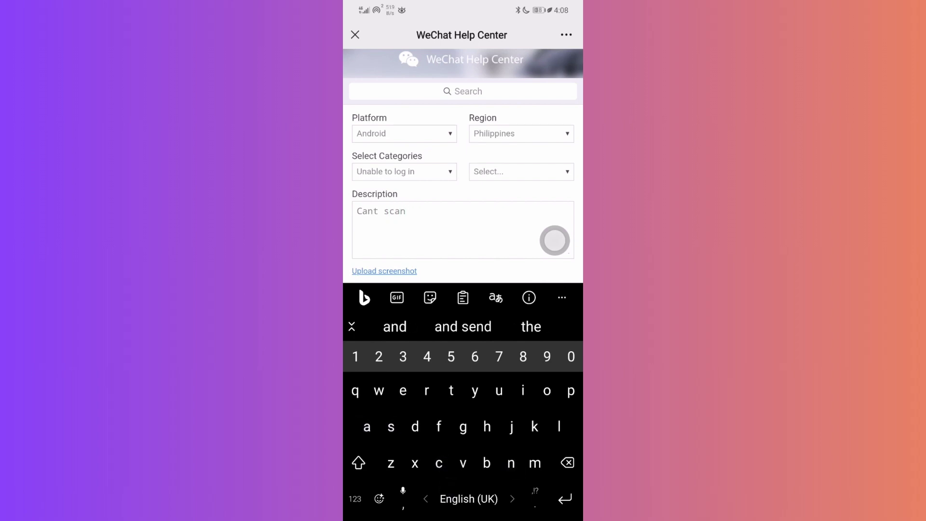
text(QR )
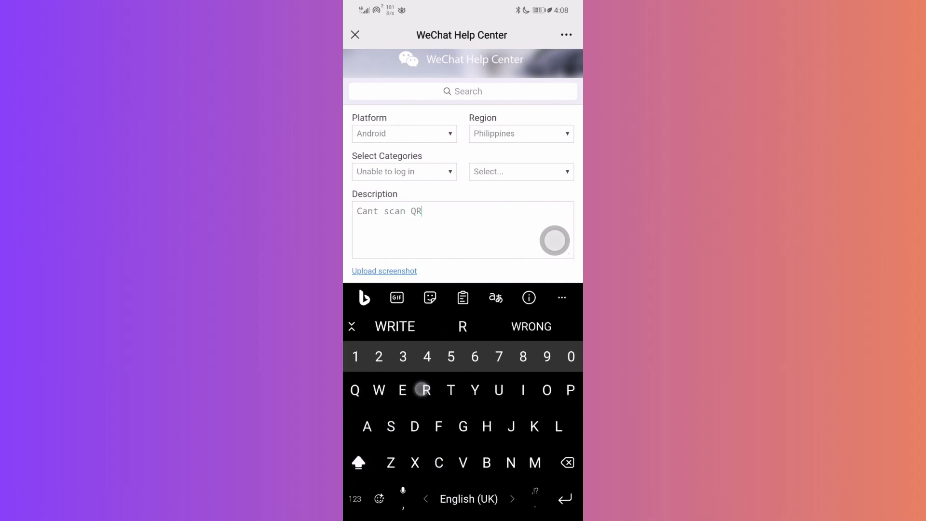
text(code)
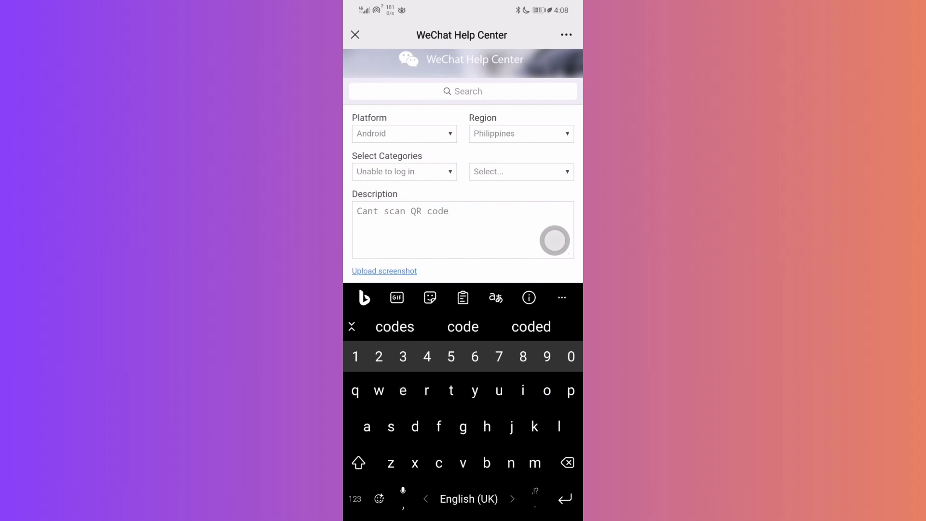
key(Escape)
scroll(554, 254, down, 2)
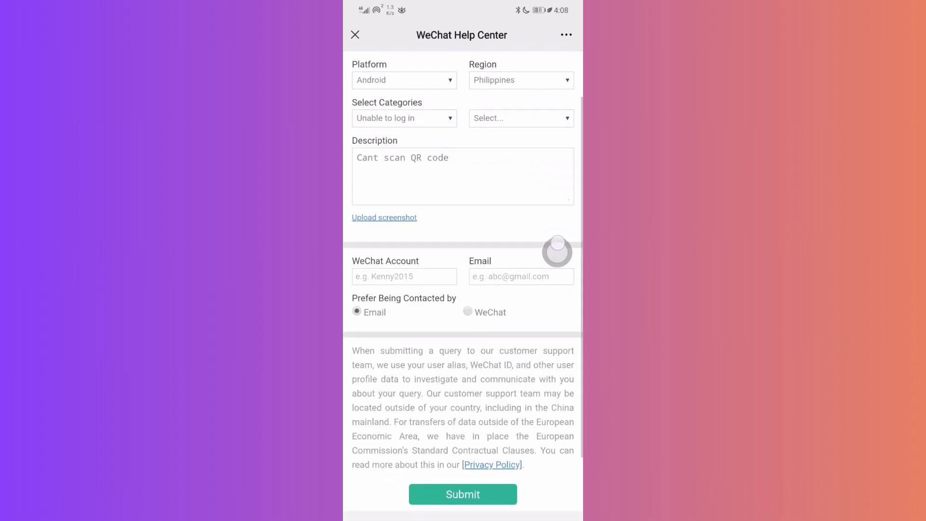
scroll(556, 248, down, 3)
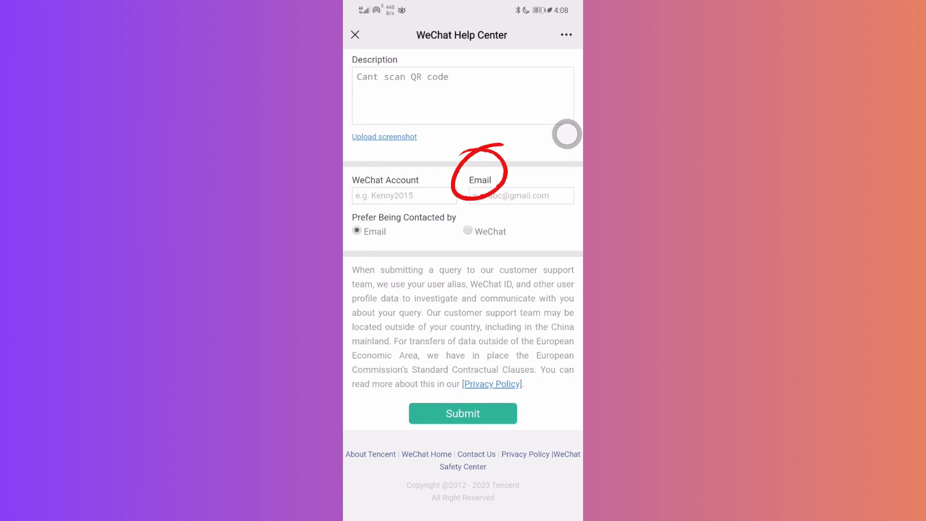
Leave the WeChat Account field blank and enter 'Your email' as the contact email
click(448, 196)
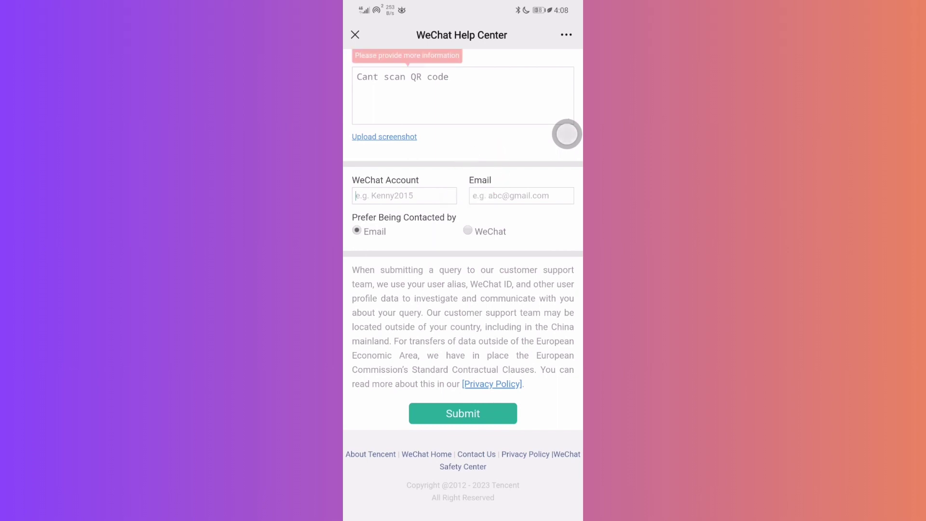
key(Escape)
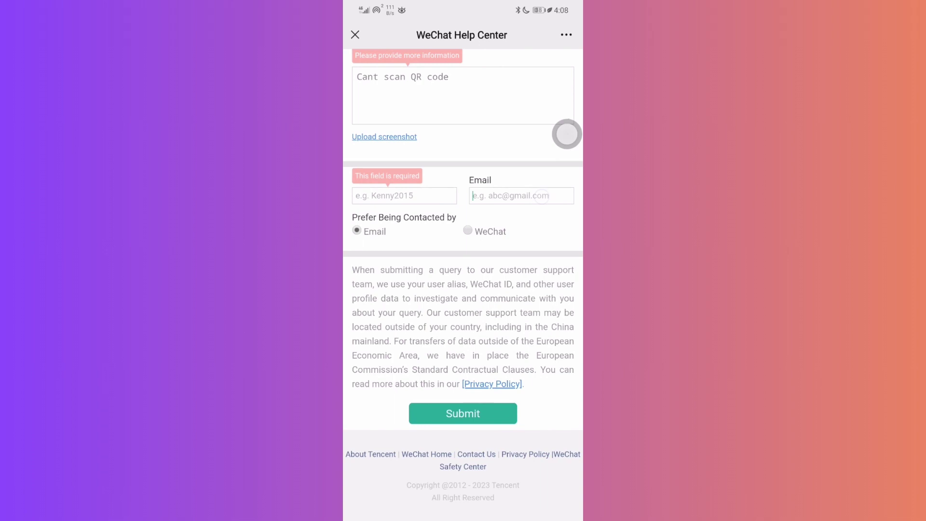
text(Your)
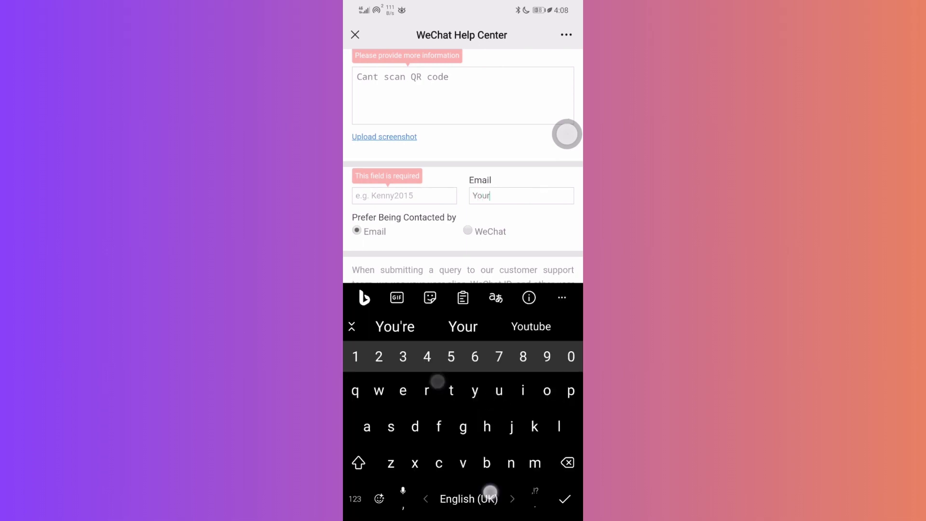
text( email)
key(Escape)
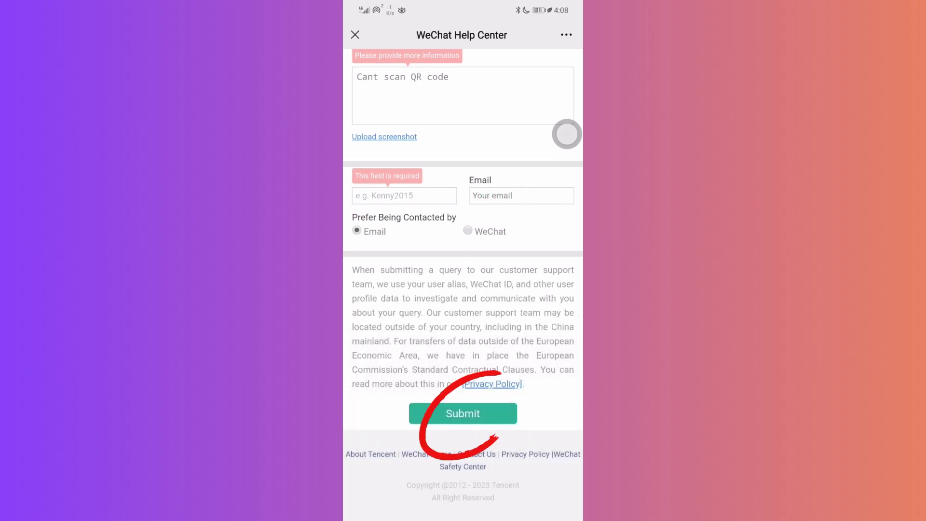